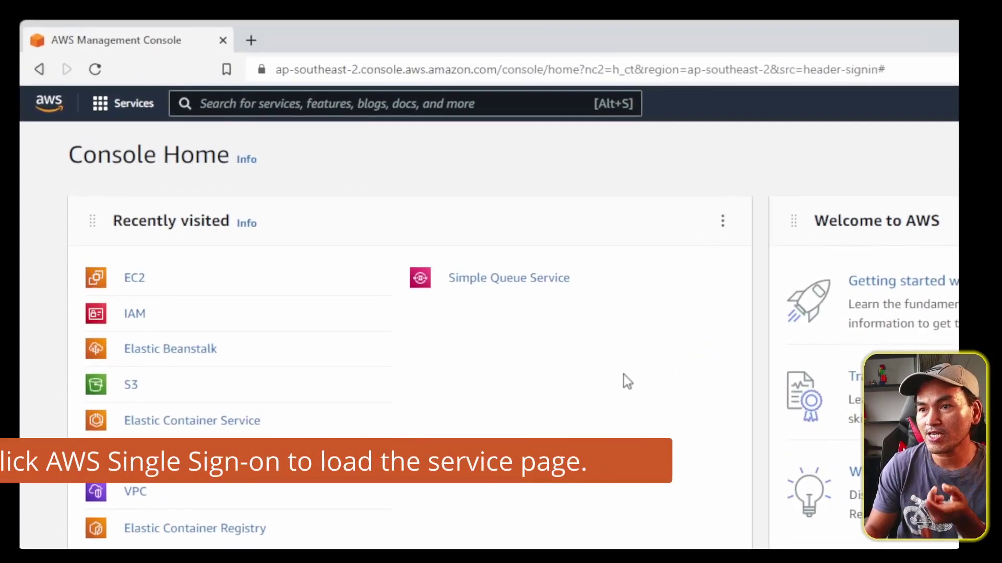
Search the console for 'aws sso' and open the AWS Single Sign-On service
{"action": "left_click", "coordinate": [347, 103]}
{"action": "type", "text": "aws sso"}
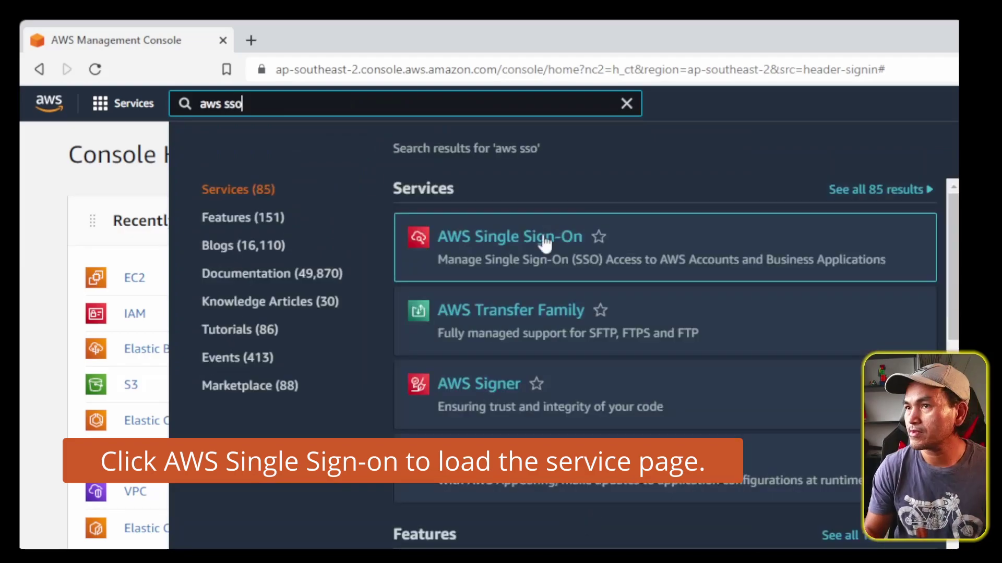
{"action": "left_click", "coordinate": [543, 238]}
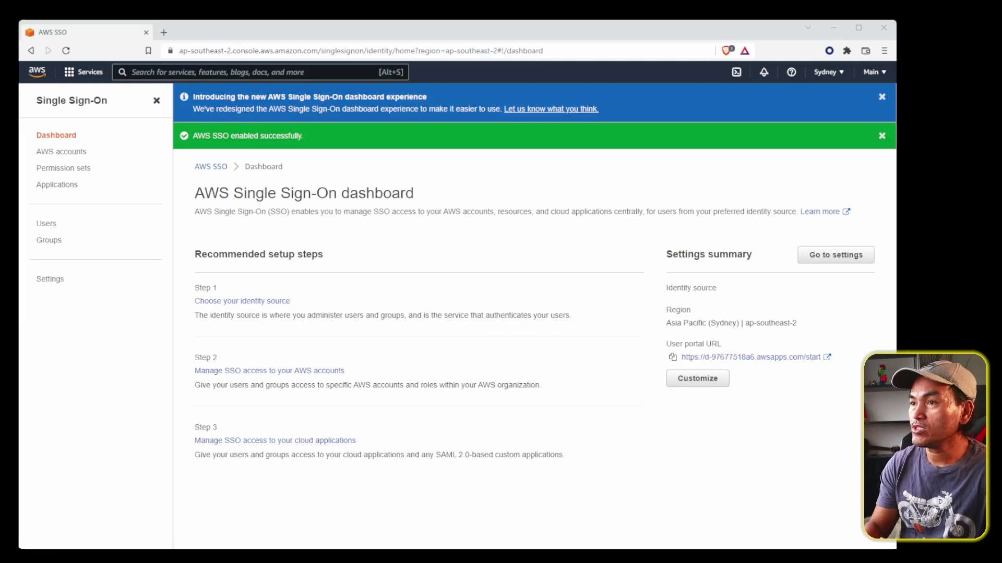
Add the SSO user 'devuser' without any group membership, then go to the Groups list
{"action": "left_click", "coordinate": [46, 223]}
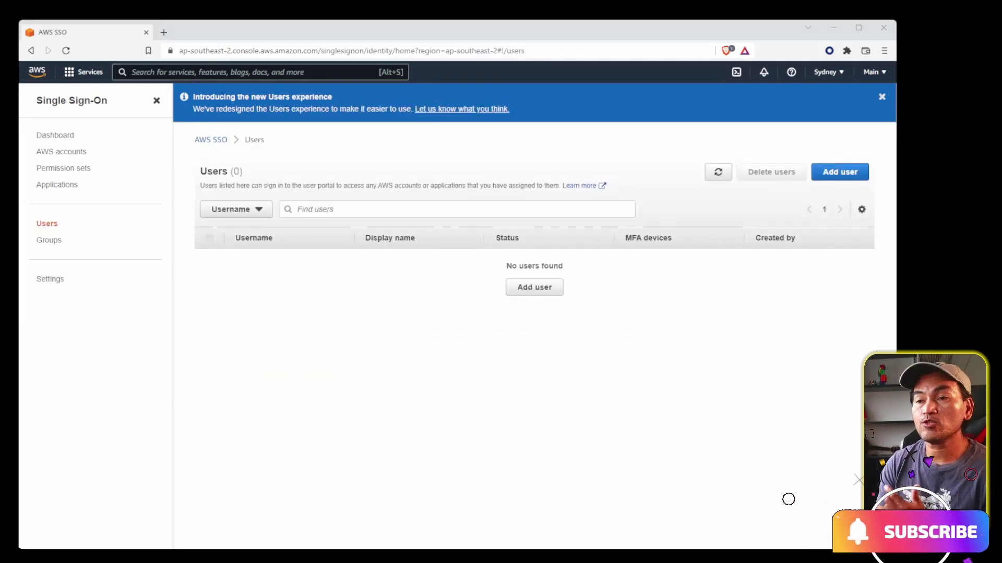
{"action": "left_click", "coordinate": [538, 288]}
{"action": "type", "text": "devuser"}
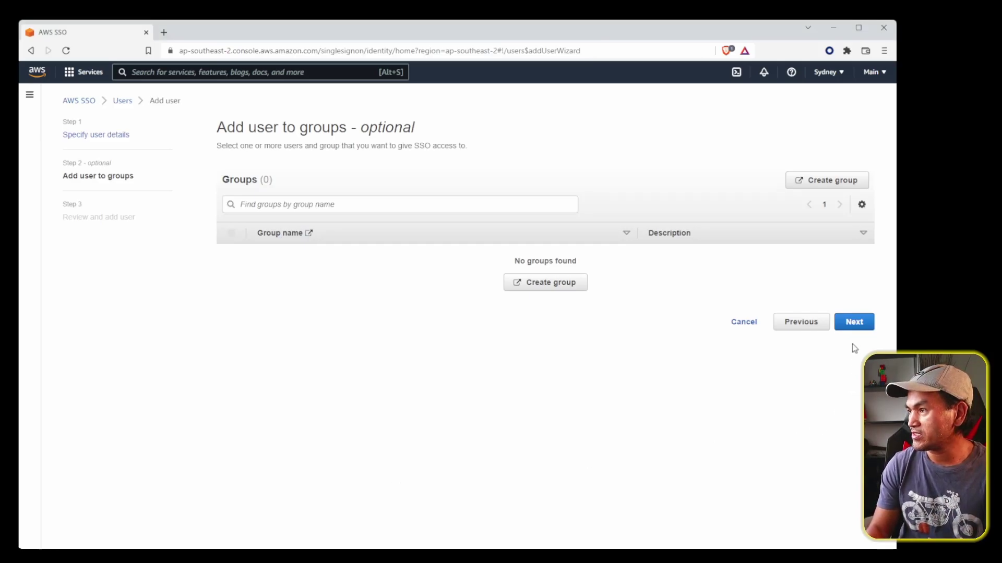
{"action": "left_click", "coordinate": [859, 332]}
{"action": "scroll", "coordinate": [704, 380], "scroll_direction": "down", "scroll_amount": 3}
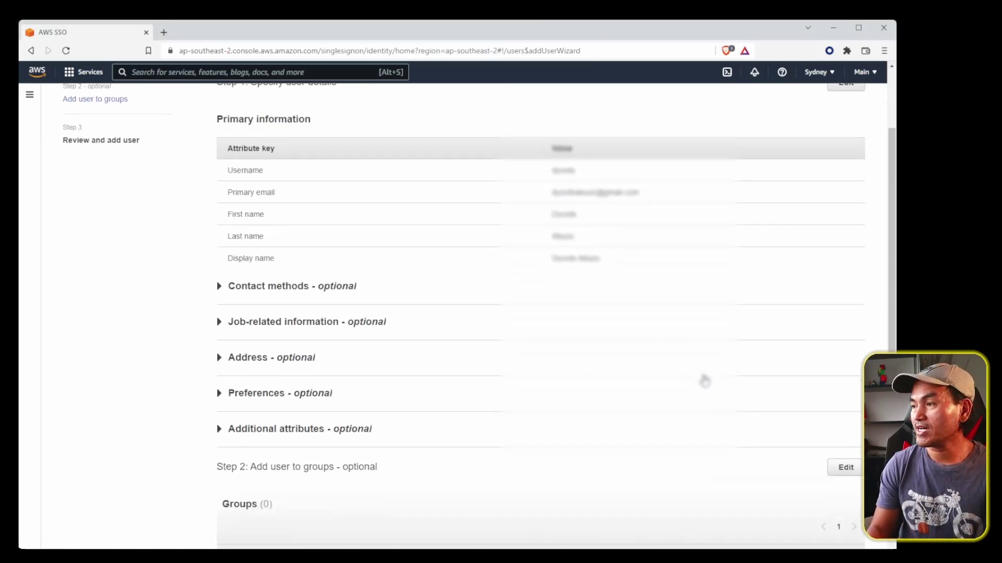
{"action": "left_click", "coordinate": [834, 548]}
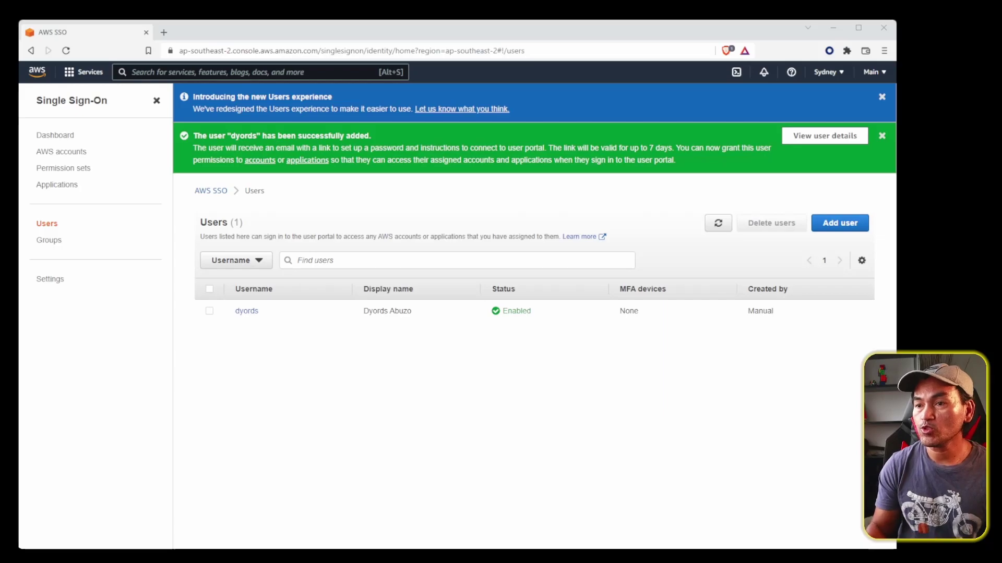
{"action": "left_click", "coordinate": [52, 241]}
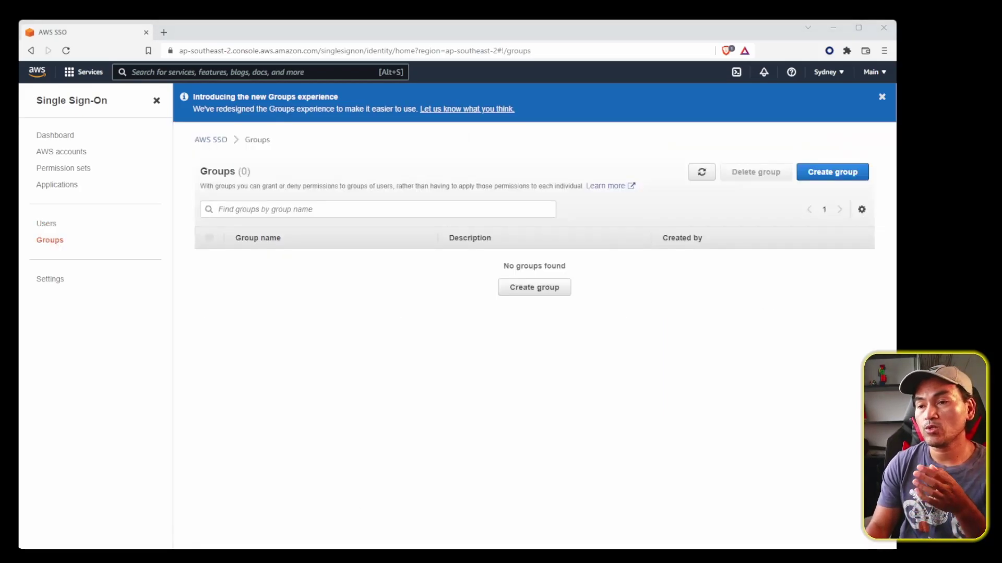
Create the group 'AdministratorGroup' with the new user as a member
{"action": "left_click", "coordinate": [535, 290]}
{"action": "left_click", "coordinate": [170, 218]}
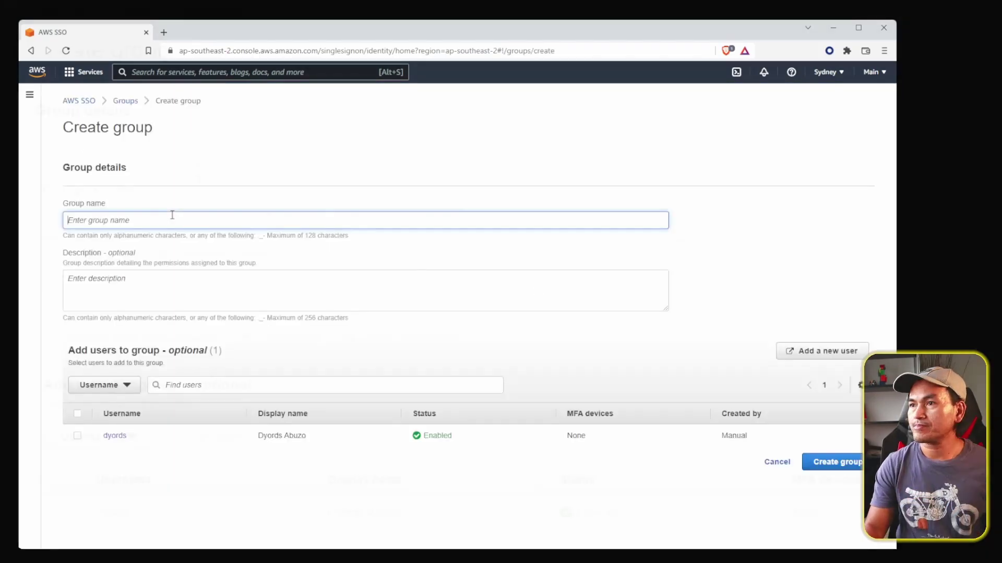
{"action": "type", "text": "AdministratorGroup"}
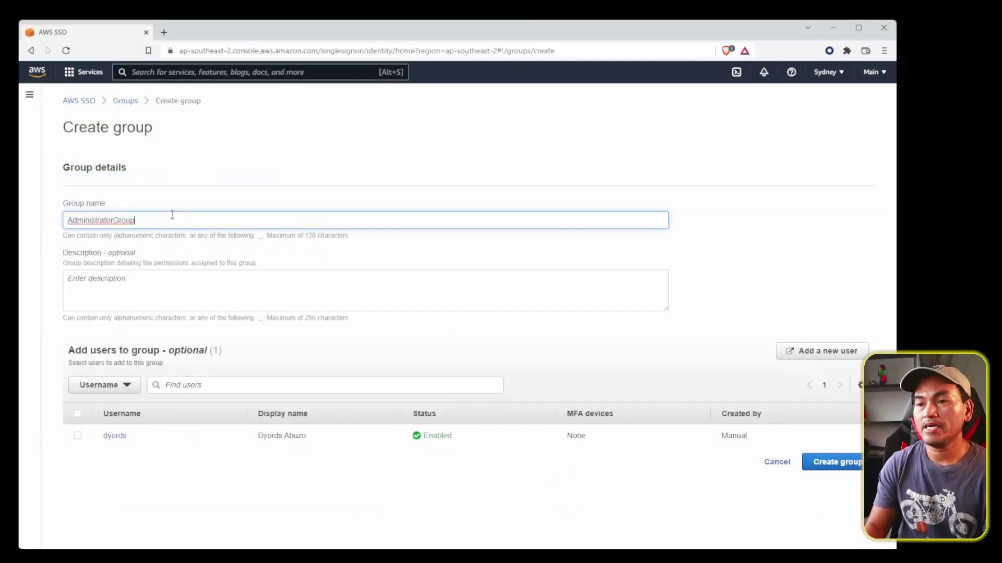
{"action": "left_click", "coordinate": [77, 436]}
{"action": "left_click", "coordinate": [837, 462]}
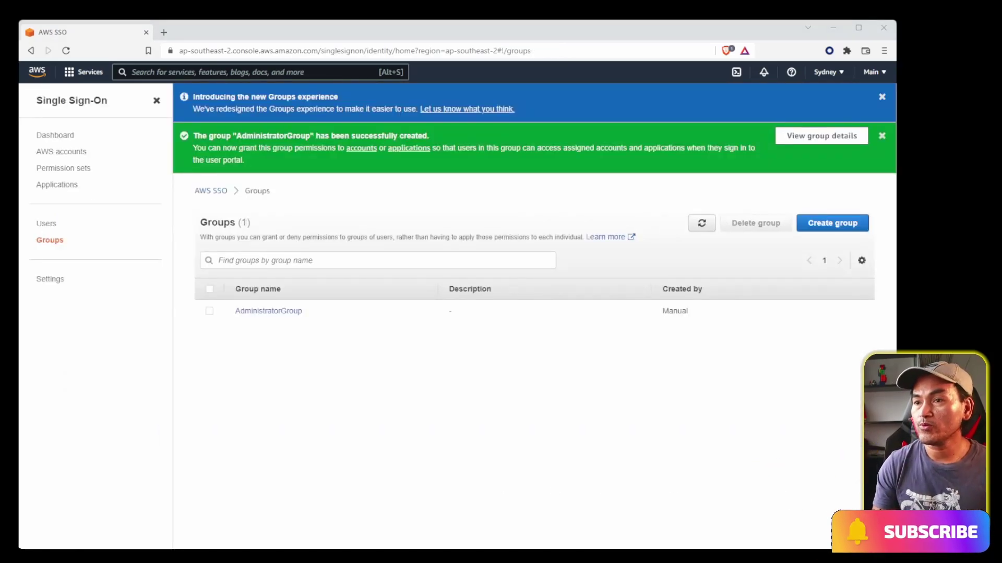
Create the group 'ReadOnlyGroup' containing the same user, then go to Permission sets
{"action": "left_click", "coordinate": [832, 223]}
{"action": "left_click", "coordinate": [260, 223]}
{"action": "type", "text": "ReadOnlyG"}
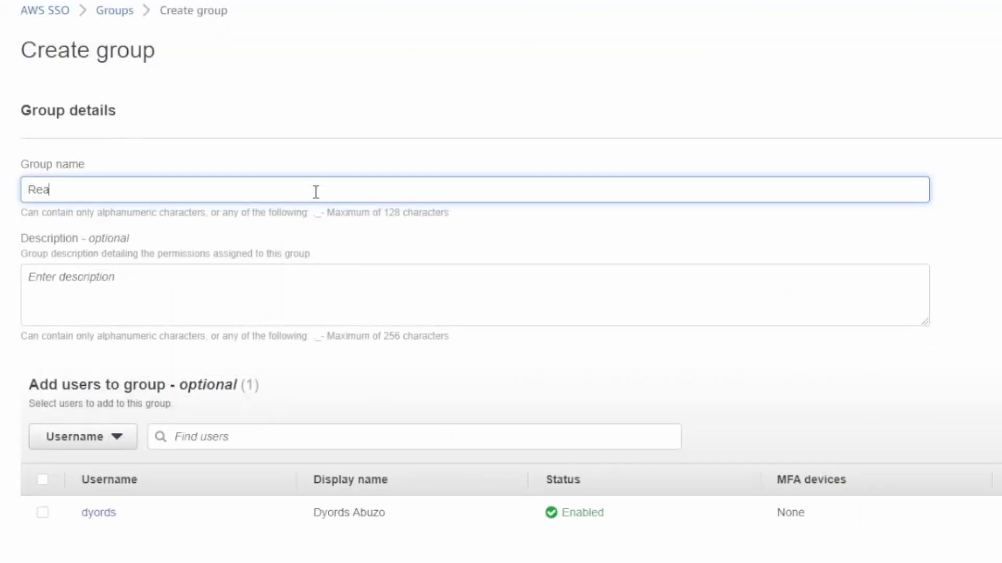
{"action": "type", "text": "roup"}
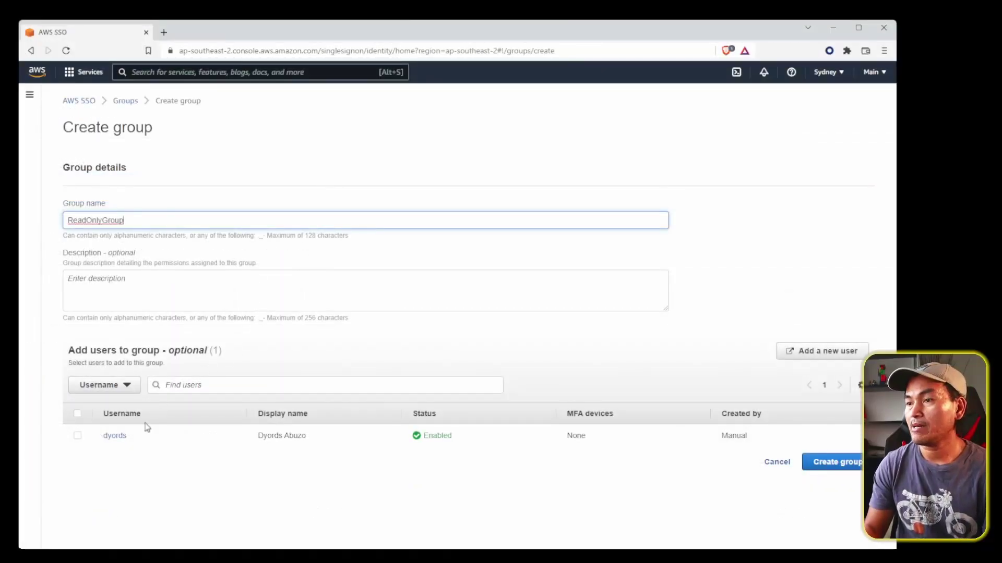
{"action": "left_click", "coordinate": [157, 533]}
{"action": "left_click", "coordinate": [78, 415]}
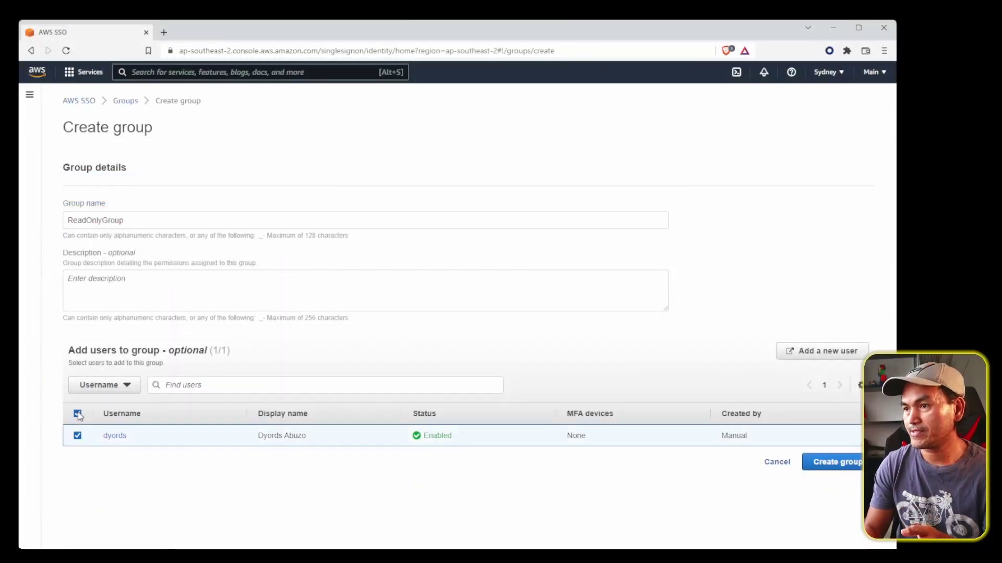
{"action": "left_click", "coordinate": [831, 468]}
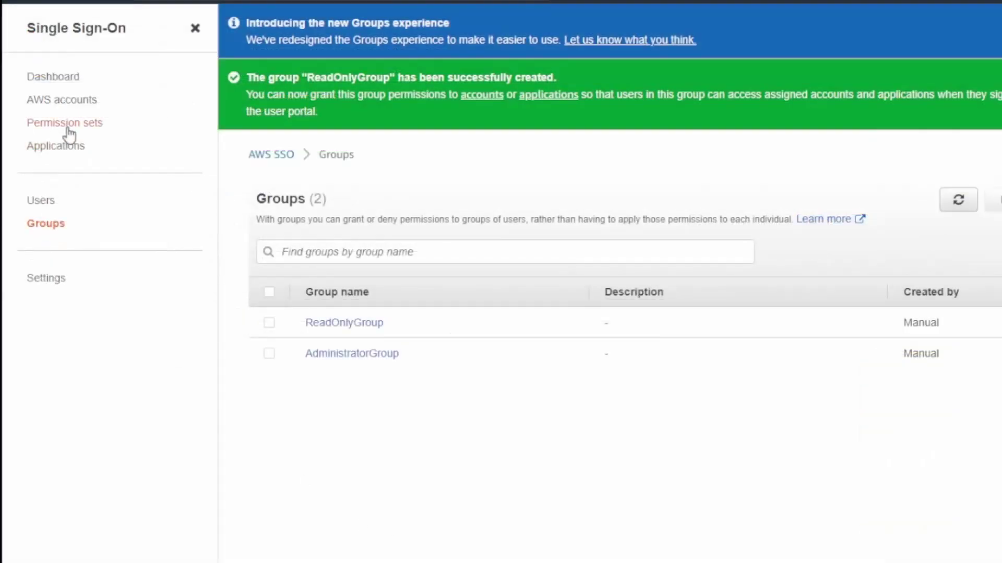
{"action": "left_click", "coordinate": [65, 170]}
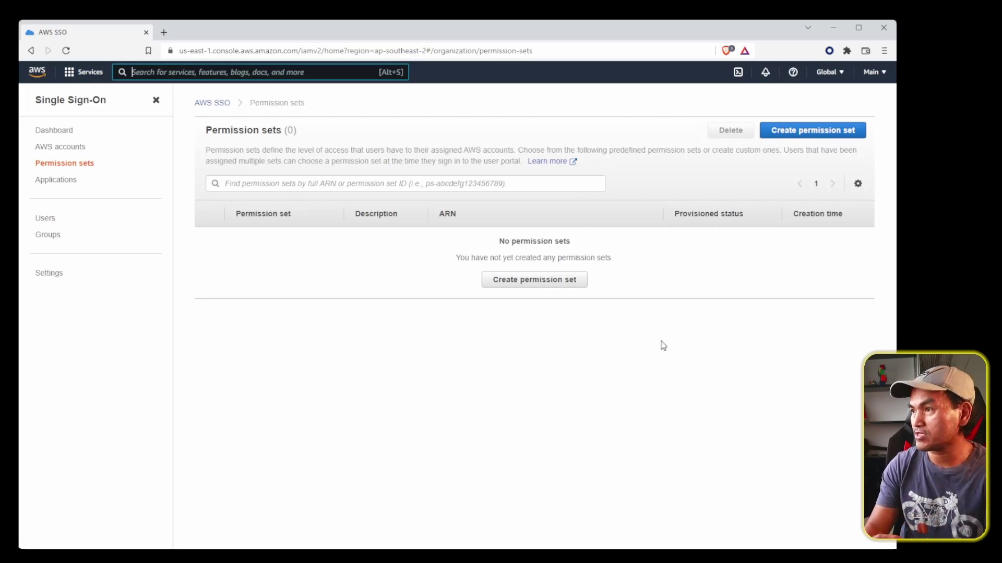
Create a permission set from the predefined AdministratorAccess policy
{"action": "left_click", "coordinate": [807, 132]}
{"action": "scroll", "coordinate": [464, 374], "scroll_direction": "down", "scroll_amount": 3}
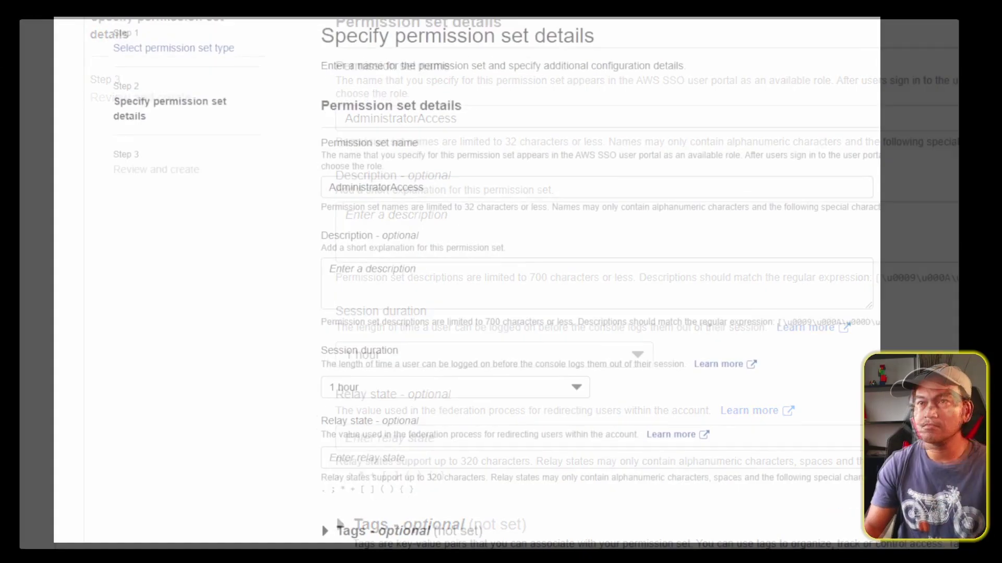
{"action": "left_click", "coordinate": [702, 505]}
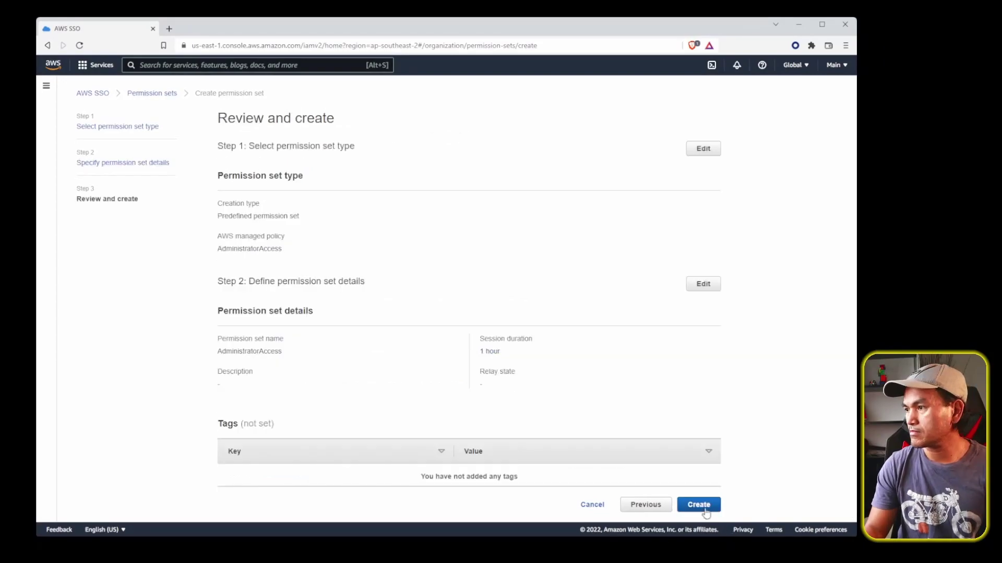
{"action": "left_click", "coordinate": [704, 510]}
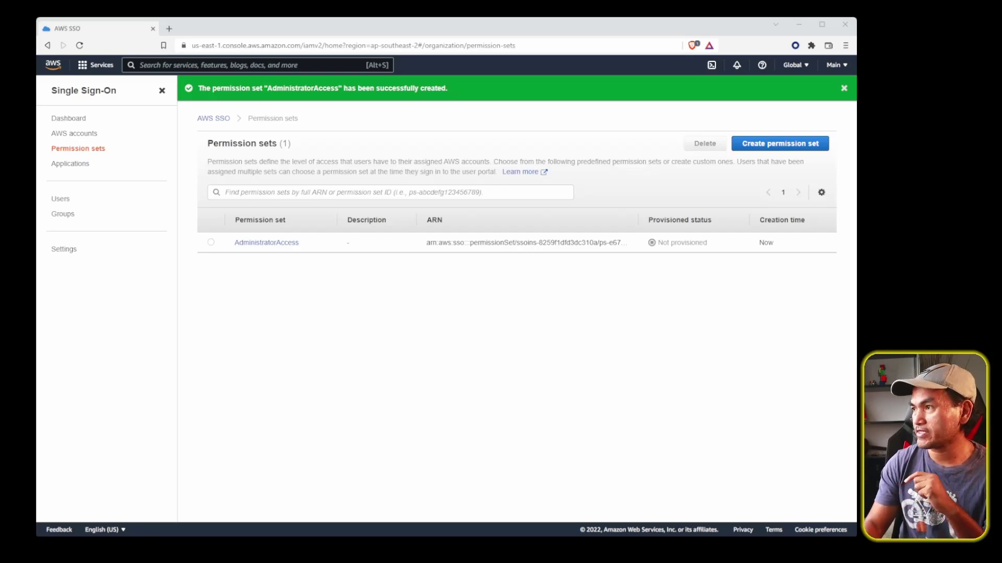
Create a second permission set from the predefined ViewOnlyAccess policy
{"action": "left_click", "coordinate": [780, 143]}
{"action": "scroll", "coordinate": [358, 398], "scroll_direction": "down", "scroll_amount": 2}
{"action": "left_click", "coordinate": [221, 465]}
{"action": "left_click", "coordinate": [702, 504]}
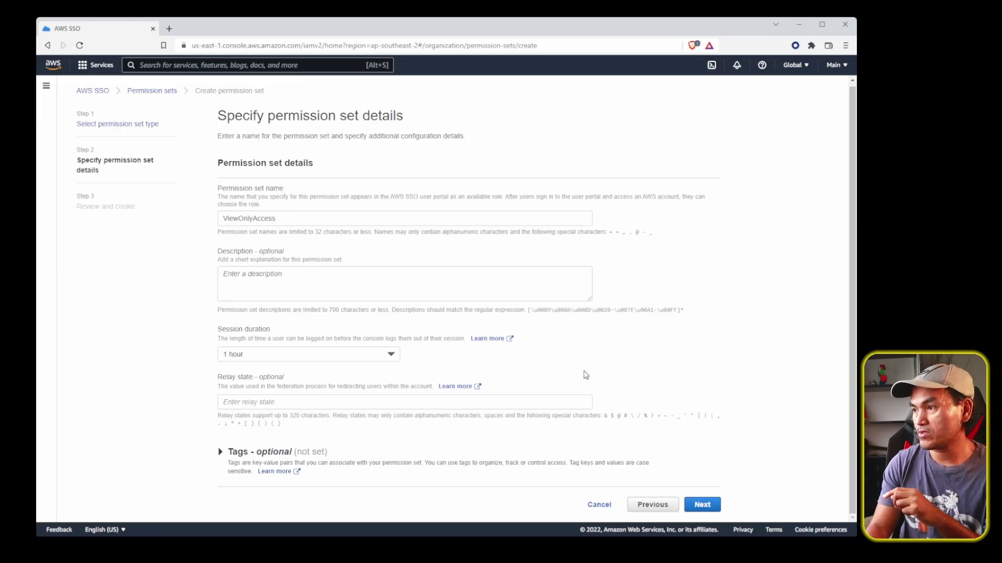
{"action": "left_click", "coordinate": [710, 507]}
{"action": "left_click", "coordinate": [710, 508]}
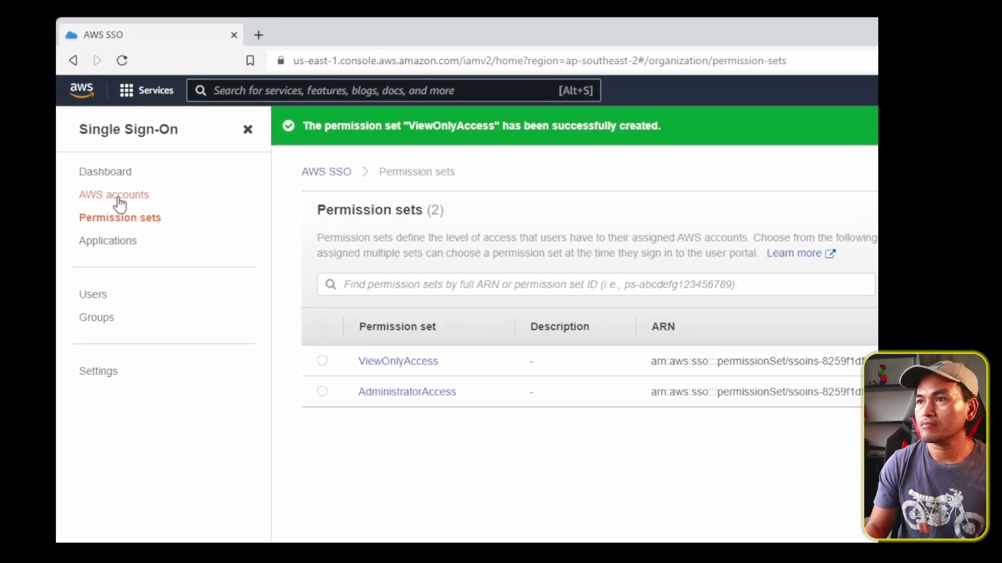
Select the Main and playground accounts in the organization's AWS accounts list
{"action": "left_click", "coordinate": [118, 198]}
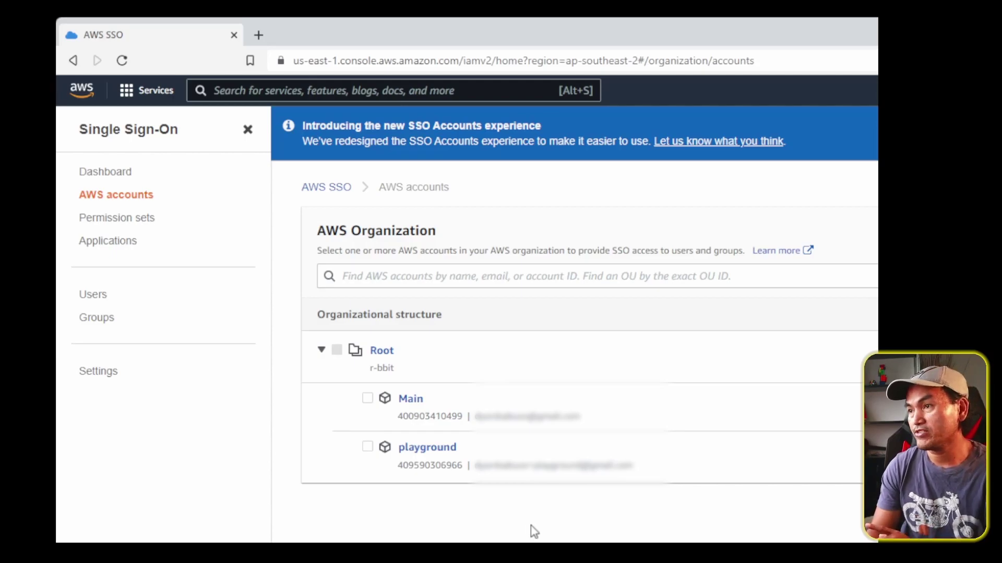
{"action": "left_click", "coordinate": [367, 400]}
{"action": "left_click", "coordinate": [368, 447]}
{"action": "left_click", "coordinate": [248, 129]}
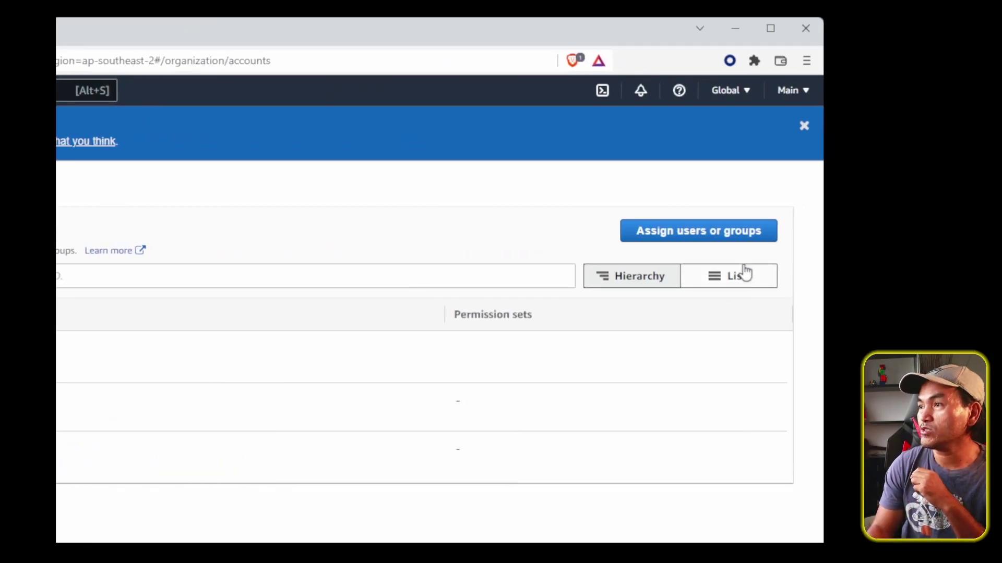
Assign AdministratorGroup the AdministratorAccess permission set on both accounts, then reselect both accounts
{"action": "left_click", "coordinate": [745, 235]}
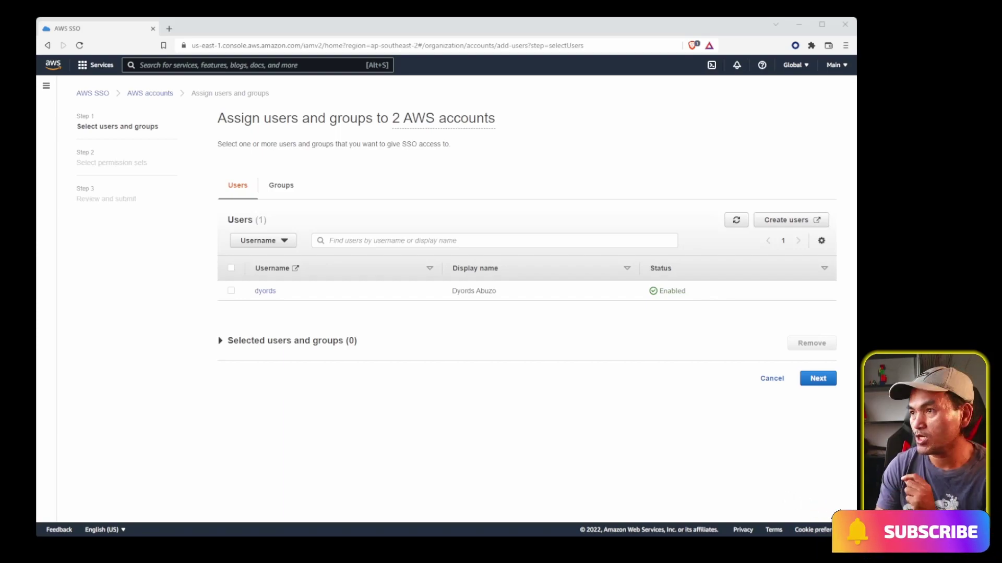
{"action": "left_click", "coordinate": [284, 186]}
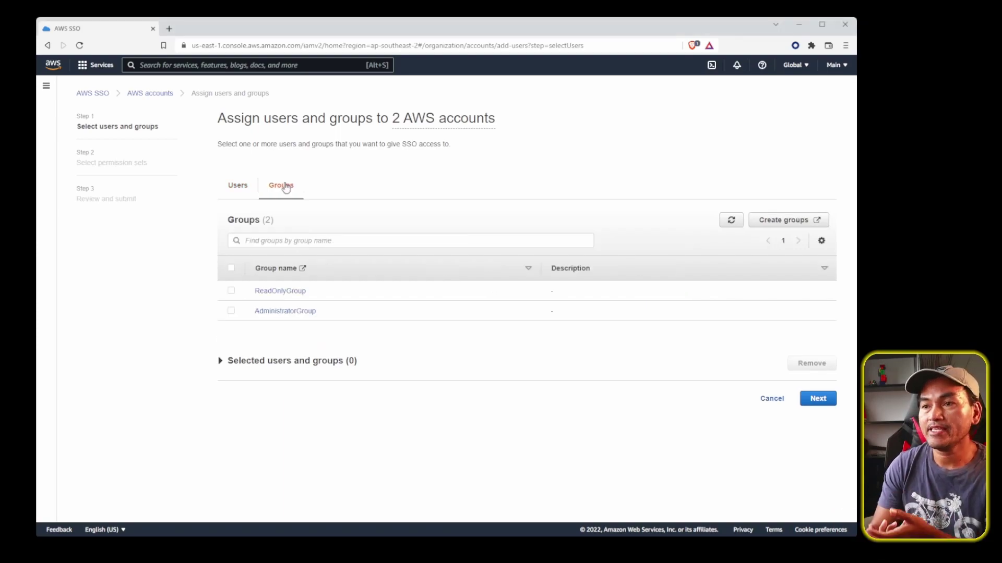
{"action": "left_click", "coordinate": [232, 311]}
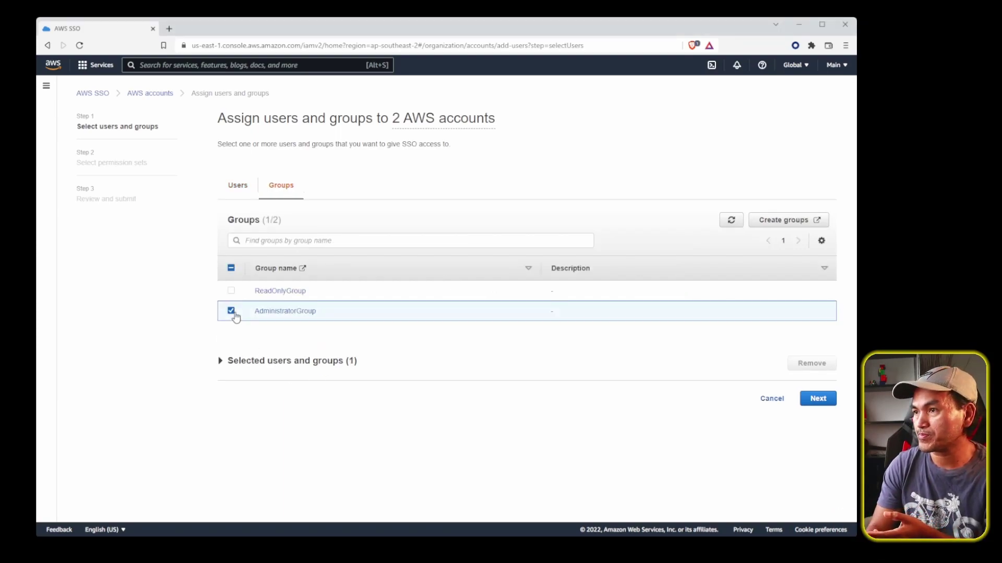
{"action": "left_click", "coordinate": [817, 399]}
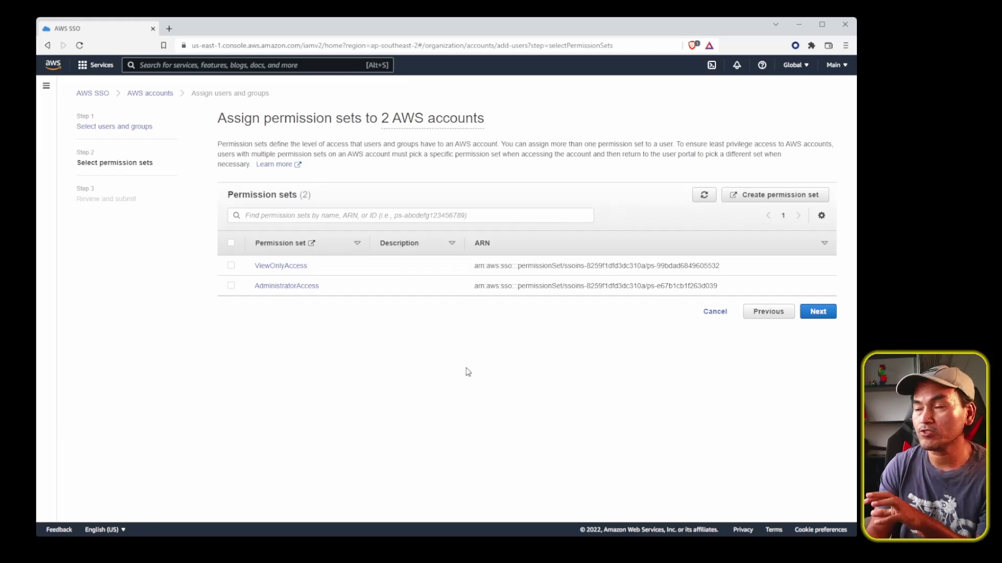
{"action": "left_click", "coordinate": [232, 286]}
{"action": "left_click", "coordinate": [818, 312]}
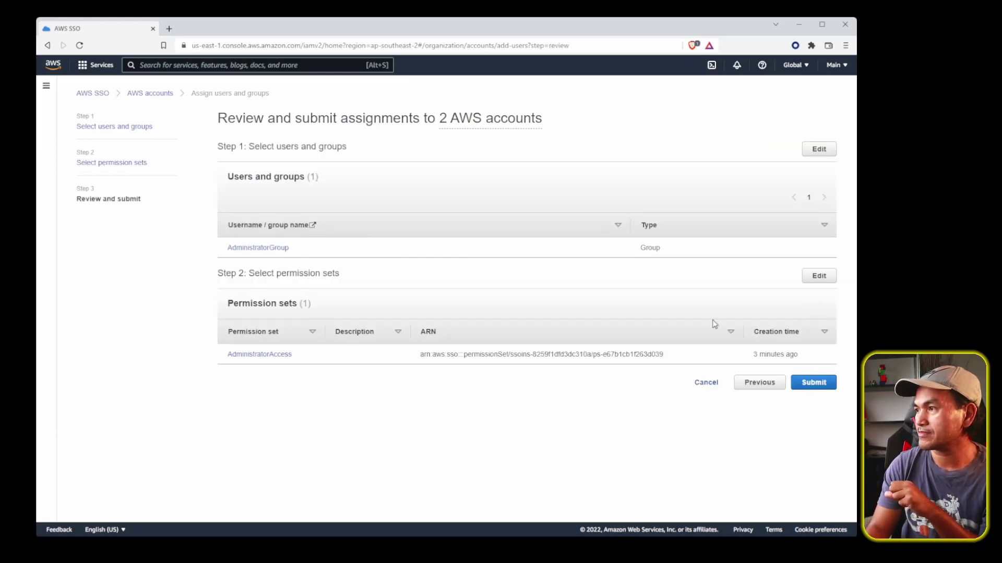
{"action": "left_click", "coordinate": [817, 384]}
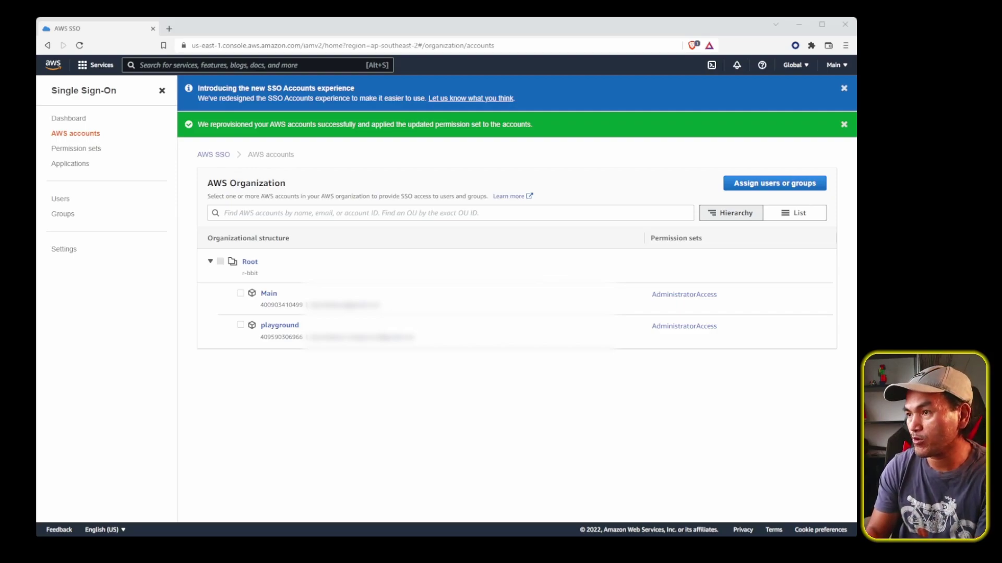
{"action": "left_click", "coordinate": [240, 293]}
{"action": "left_click", "coordinate": [240, 325]}
Assign ReadOnlyGroup the ViewOnlyAccess permission set on the Main and playground accounts
{"action": "left_click", "coordinate": [778, 183]}
{"action": "left_click", "coordinate": [282, 187]}
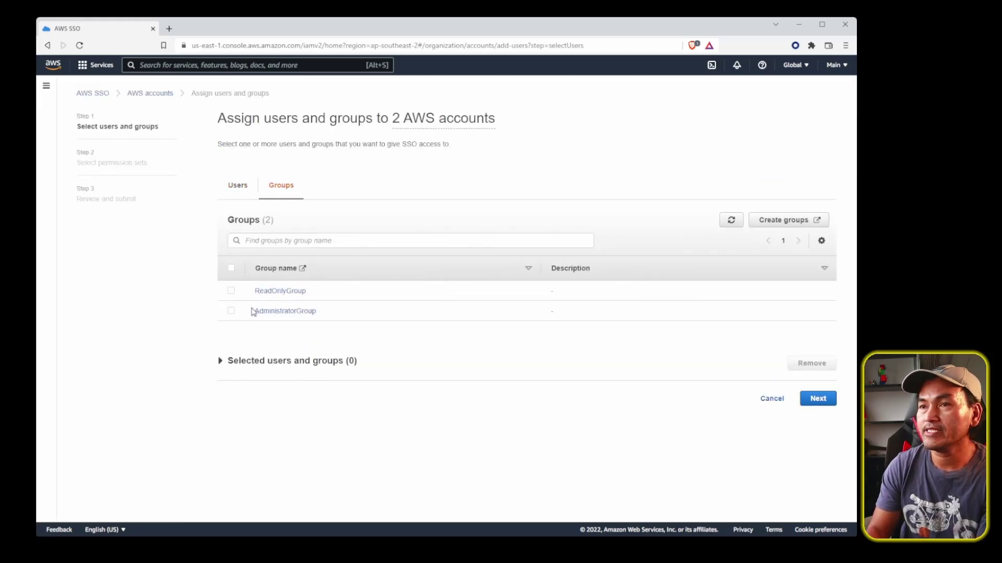
{"action": "left_click", "coordinate": [231, 290]}
{"action": "left_click", "coordinate": [817, 399]}
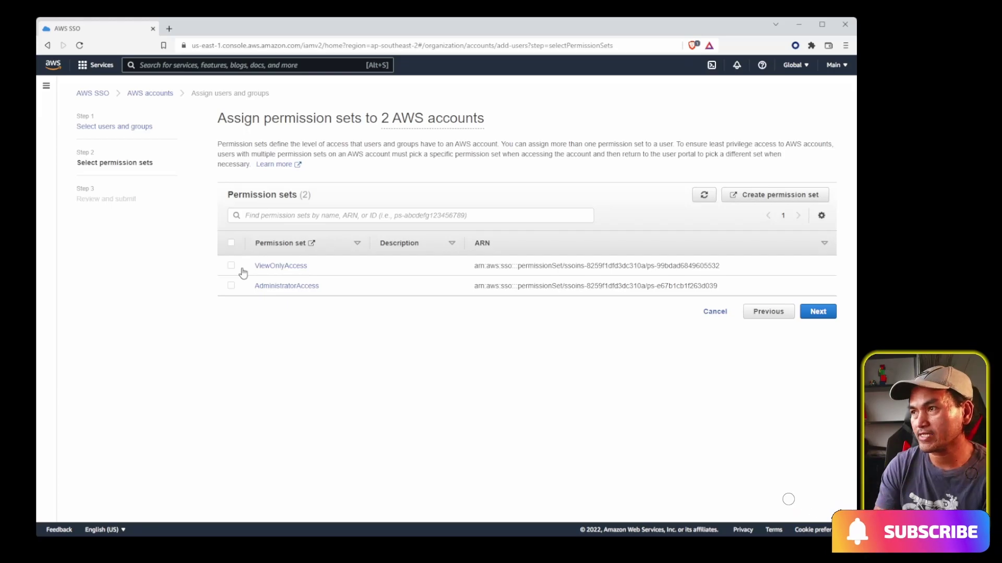
{"action": "left_click", "coordinate": [231, 265]}
{"action": "left_click", "coordinate": [818, 312]}
{"action": "left_click", "coordinate": [814, 389]}
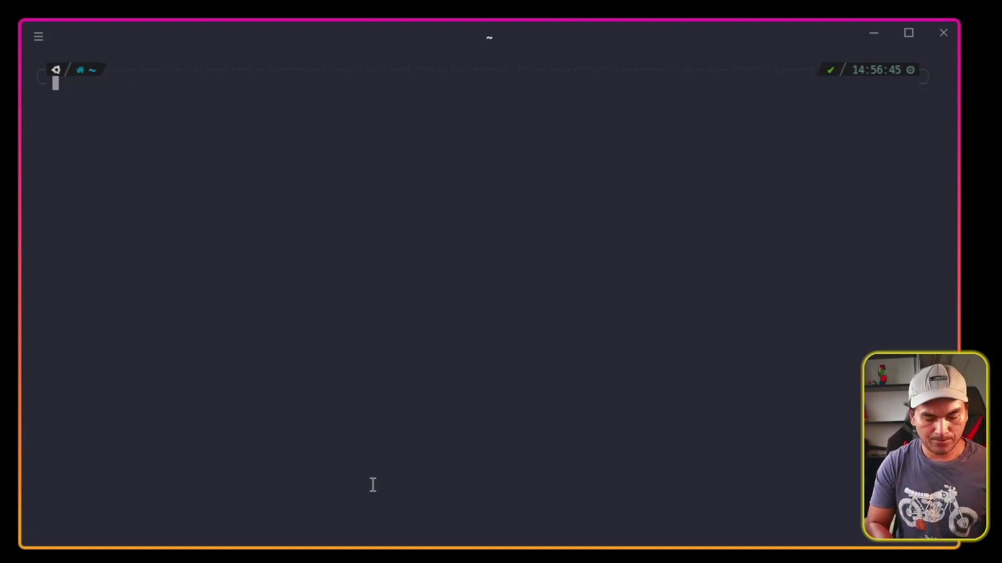
Run aws configure sso with the pasted SSO start URL and SSO region ap-southeast-2
{"action": "type", "text": "aws configure sso"}
{"action": "key", "text": "Return"}
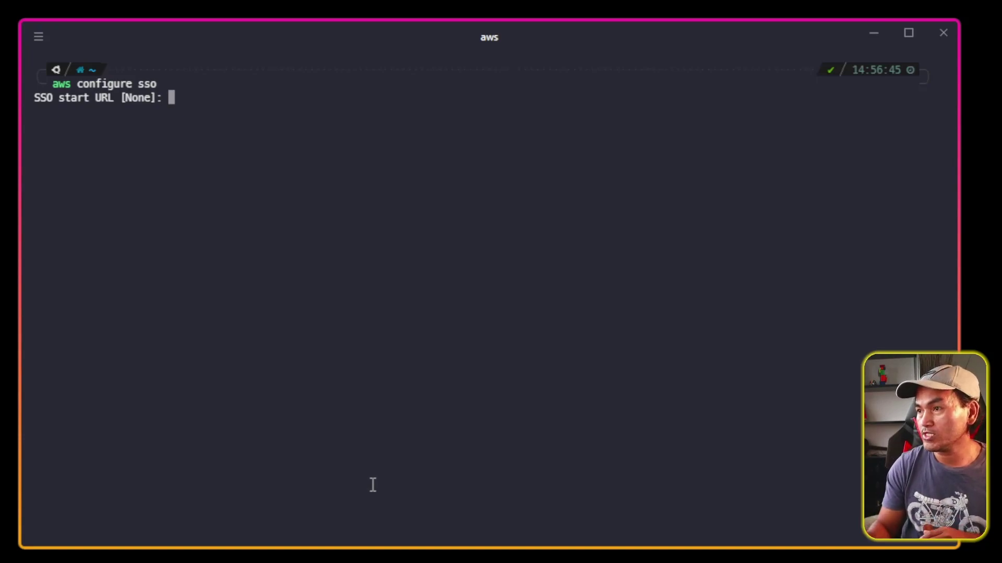
{"action": "type", "text": "https://d-97677518a6.awsapps.com/start"}
{"action": "key", "text": "Return"}
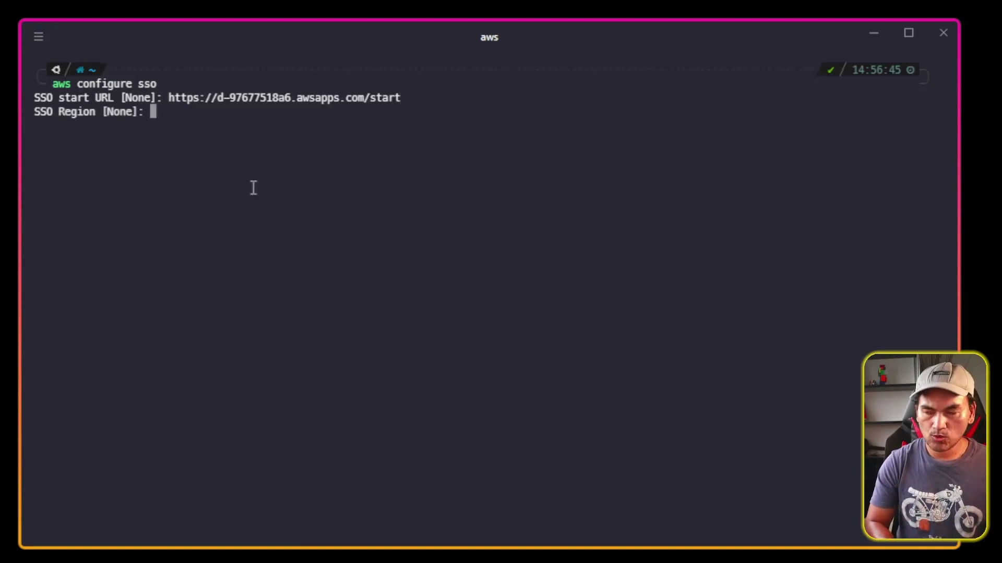
{"action": "type", "text": "ap-s"}
{"action": "key", "text": "Down"}
{"action": "key", "text": "Down"}
{"action": "key", "text": "Down"}
{"action": "key", "text": "Return"}
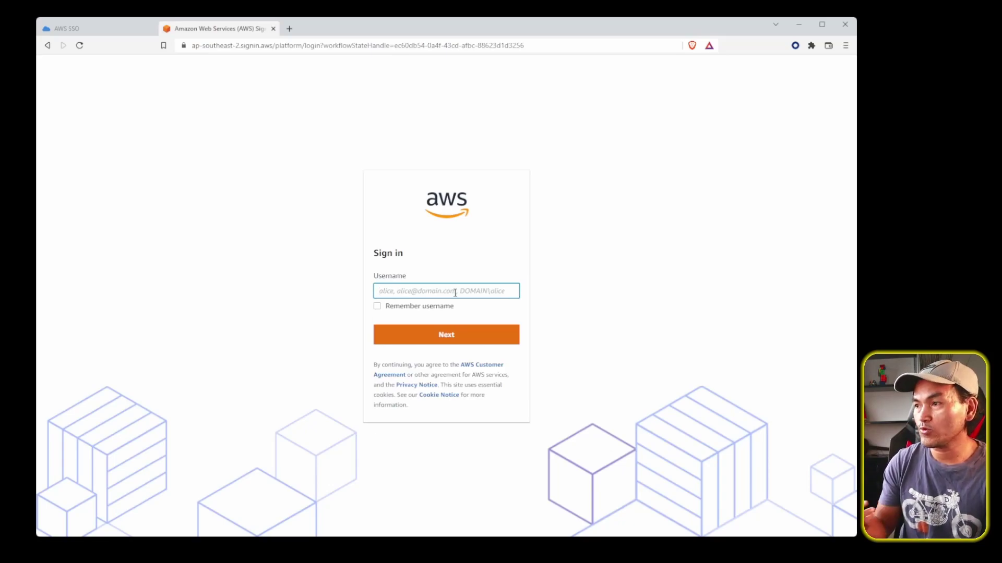
Sign in with the SSO user's username and password, then allow the CLI authorization request
{"action": "type", "text": "dyords"}
{"action": "left_click", "coordinate": [438, 334]}
{"action": "type", "text": "**********"}
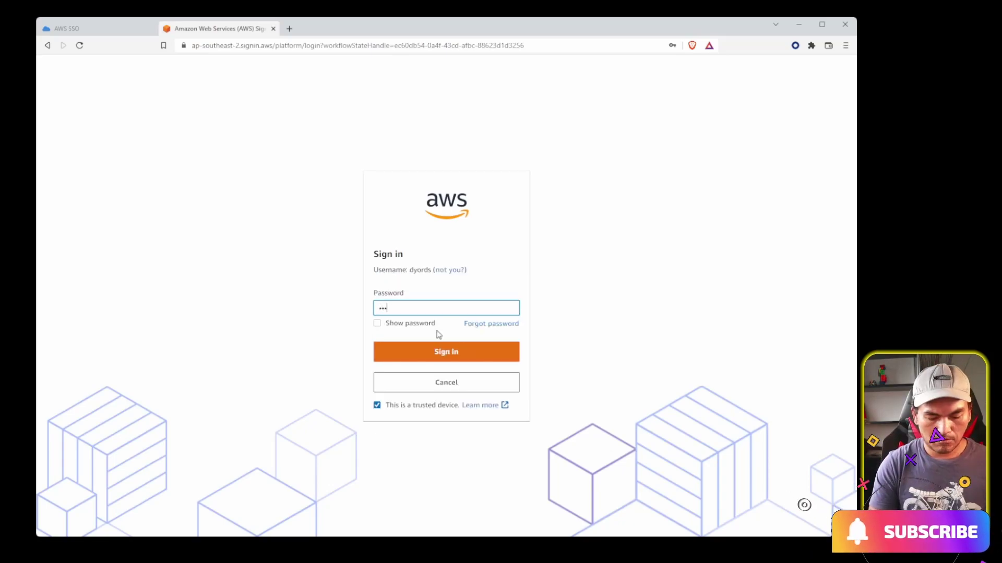
{"action": "key", "text": "Return"}
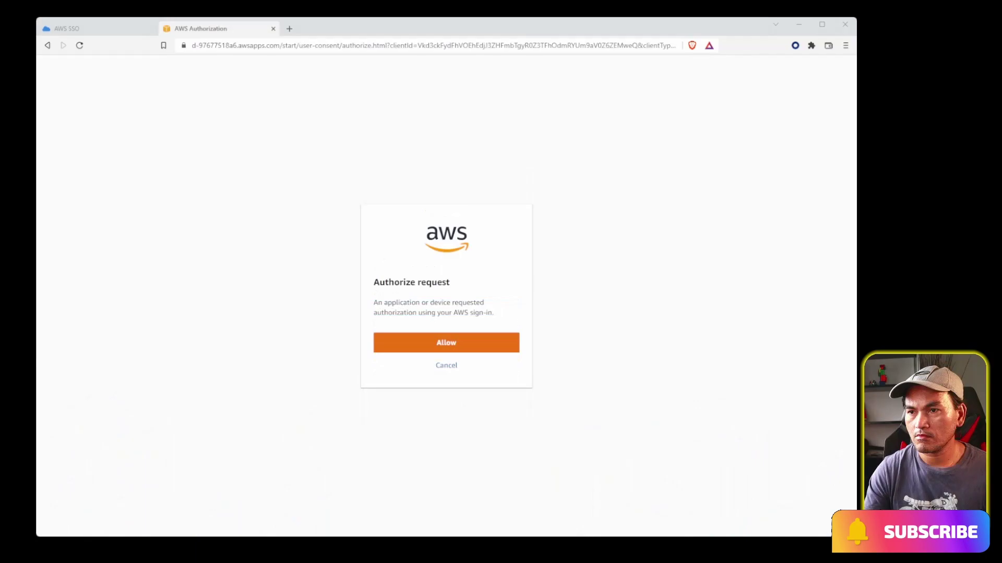
{"action": "left_click", "coordinate": [443, 343]}
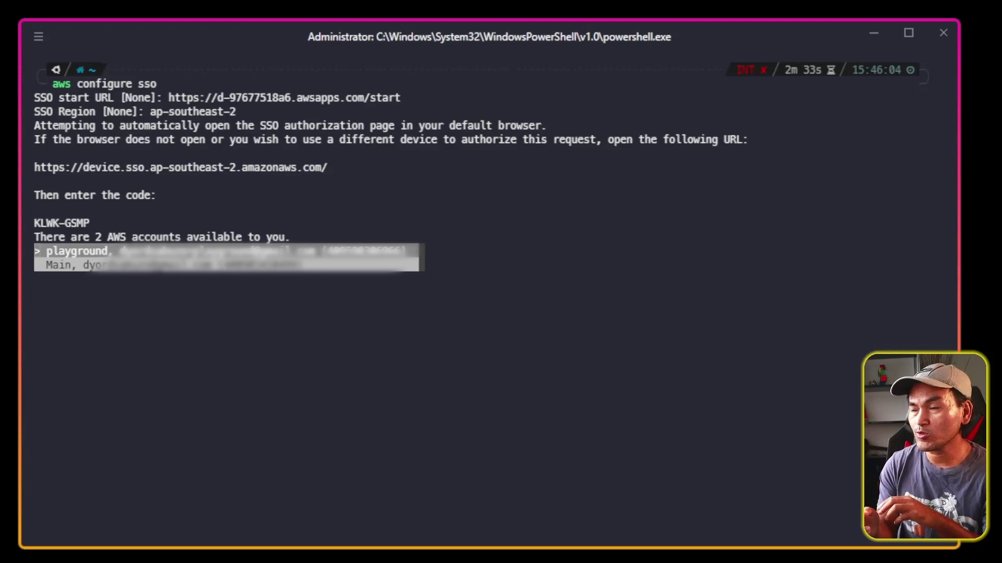
Choose the Main account, ViewOnlyAccess role, ap-southeast-2 client region and default output format
{"action": "key", "text": "Down"}
{"action": "key", "text": "Return"}
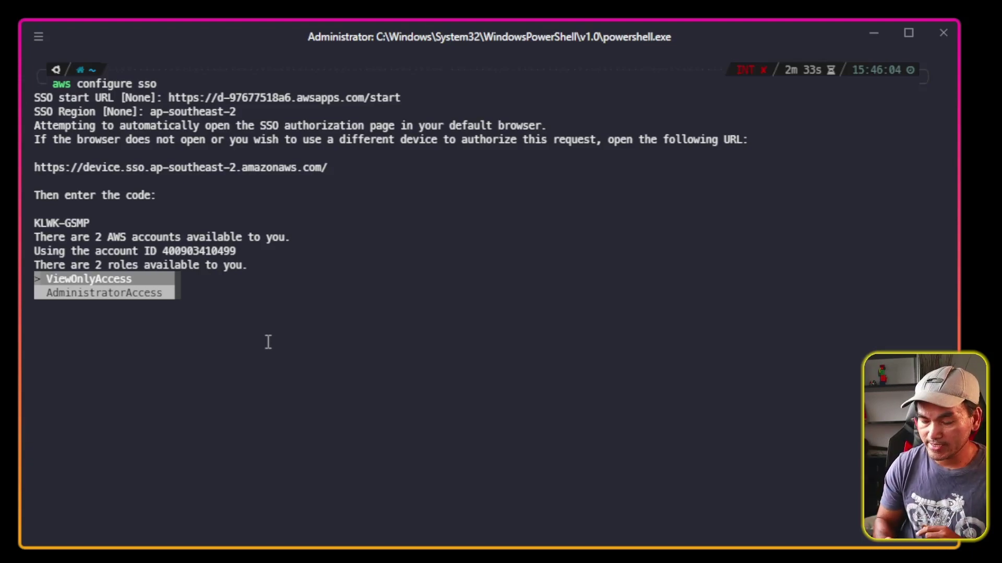
{"action": "key", "text": "Return"}
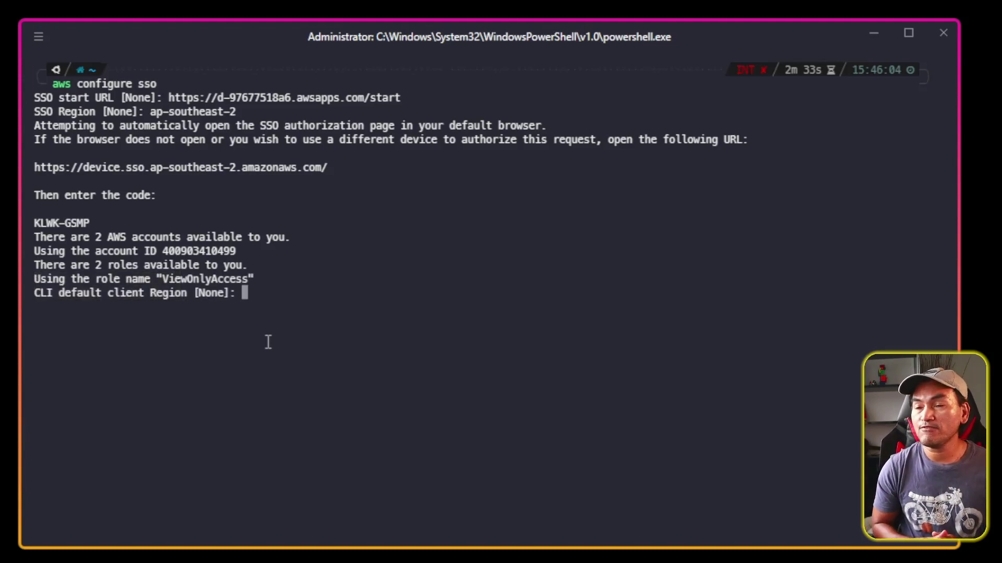
{"action": "type", "text": "ap-southeast-2"}
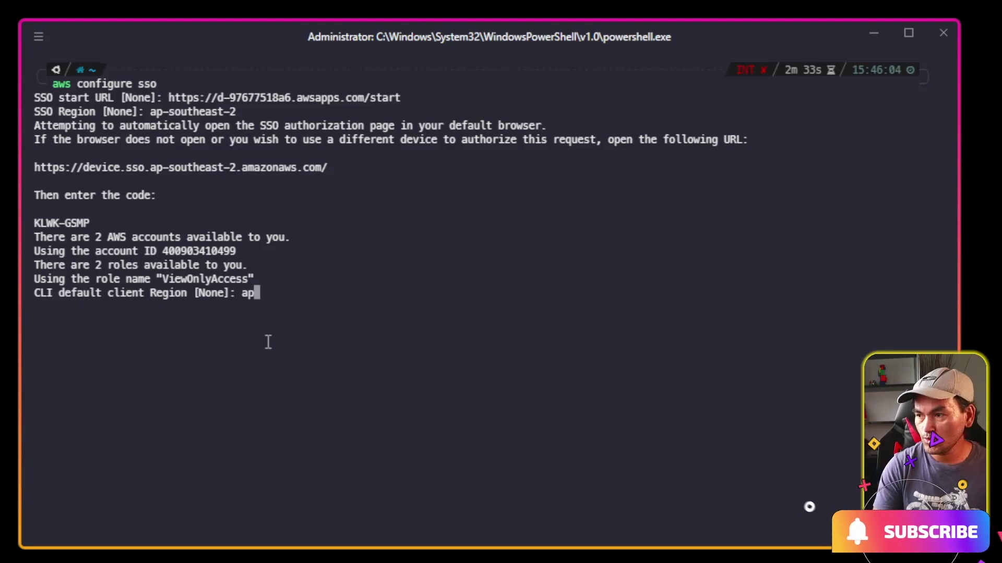
{"action": "key", "text": "Return"}
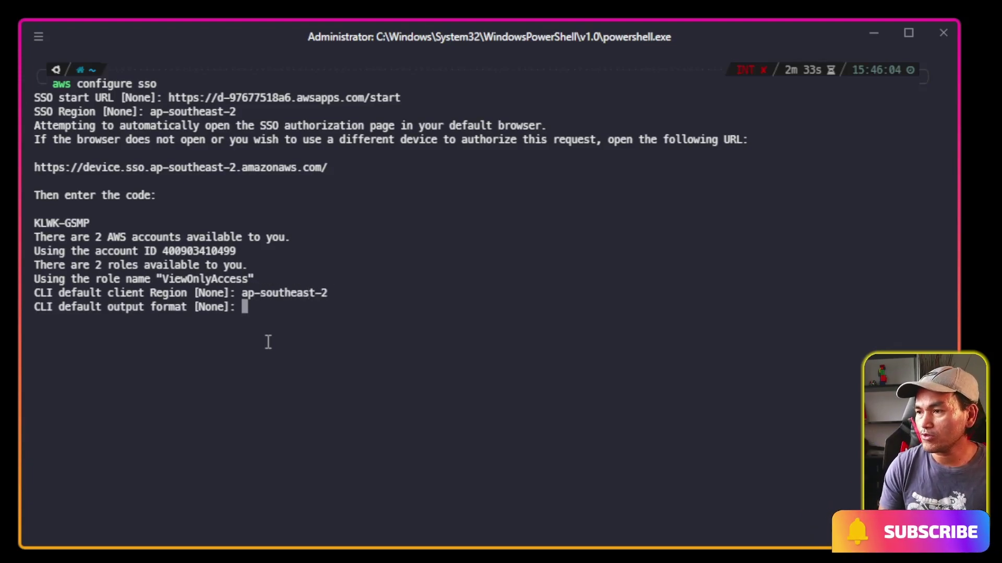
{"action": "key", "text": "Return"}
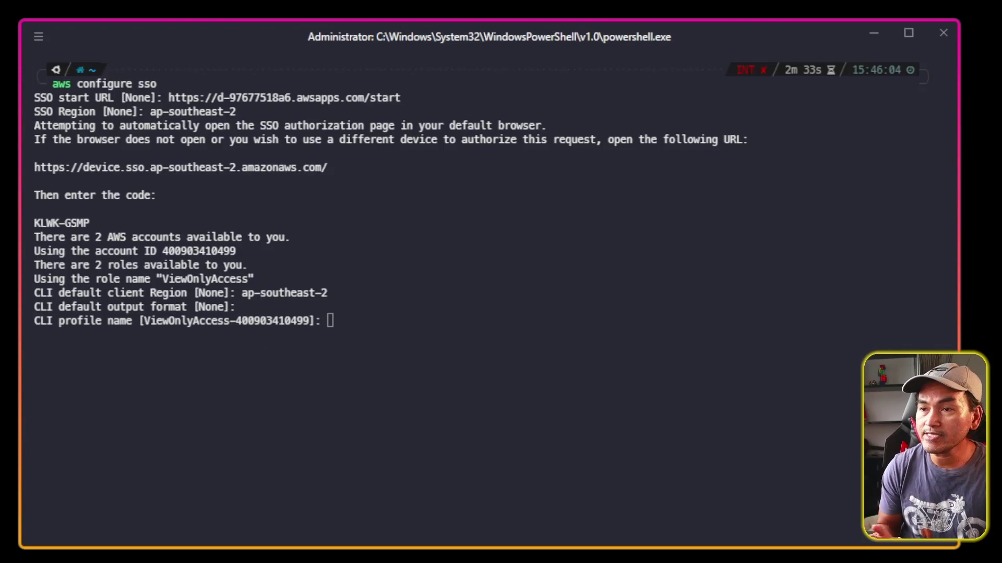